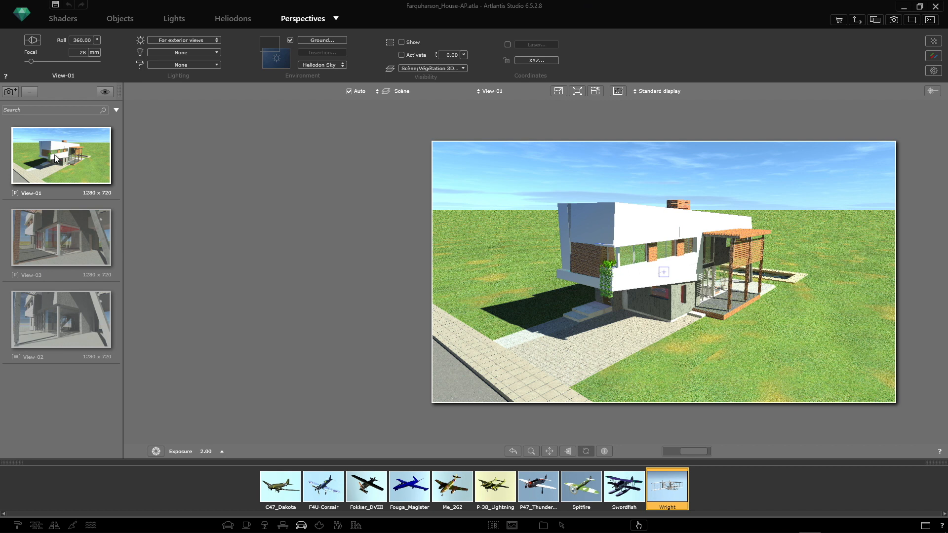
# Queue the View-01 perspective for later final rendering with the Physical Engine at 1280 x 720.
pyautogui.click(892, 20)
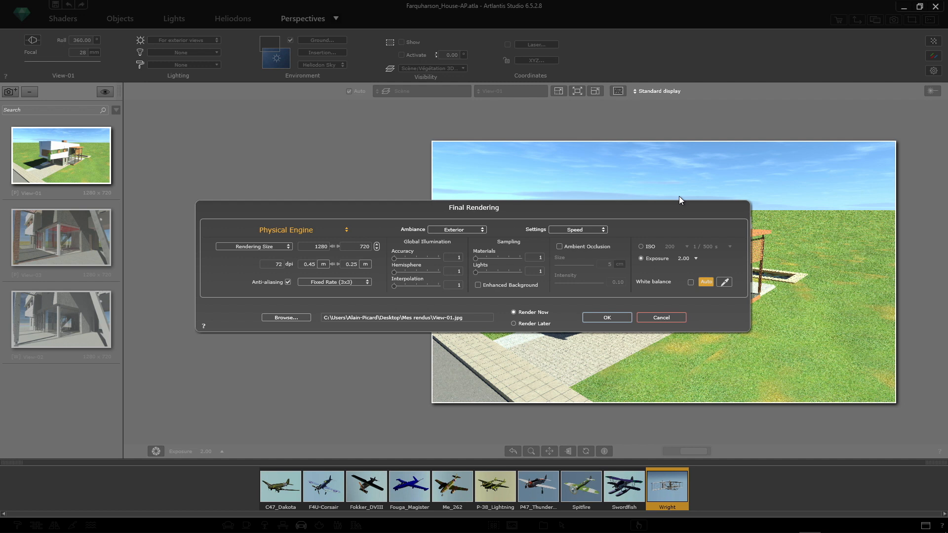
pyautogui.click(532, 323)
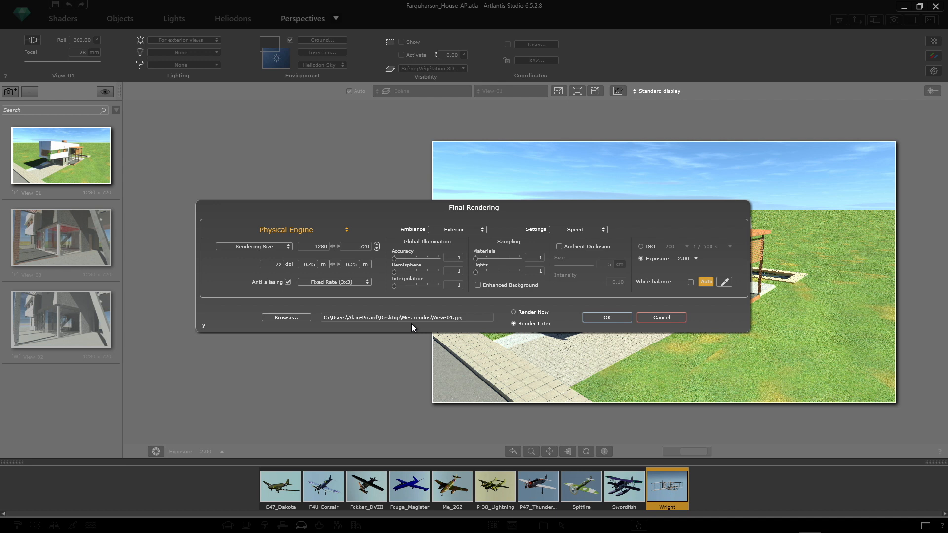
pyautogui.click(604, 318)
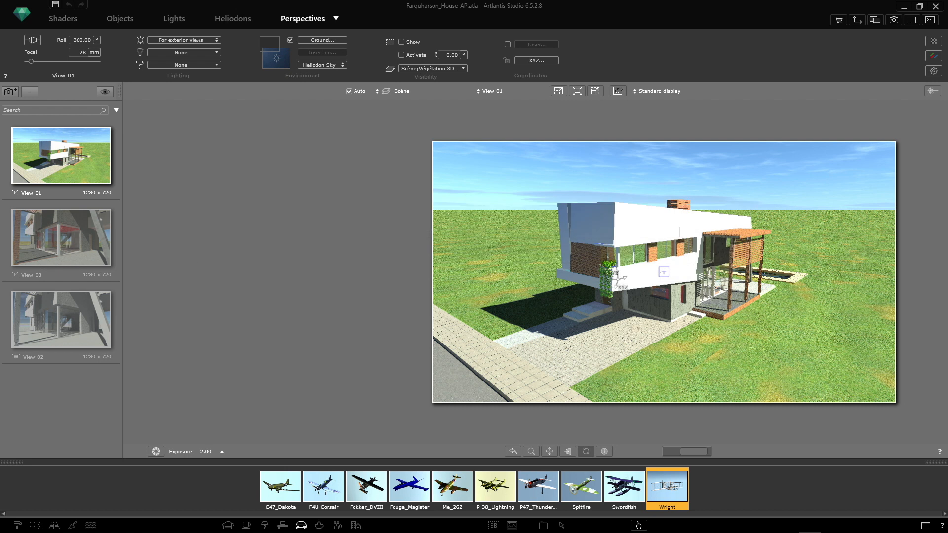
# Play the View-01 animation and queue all its frames for later final rendering with the Physical Engine as an AVI.
pyautogui.click(336, 19)
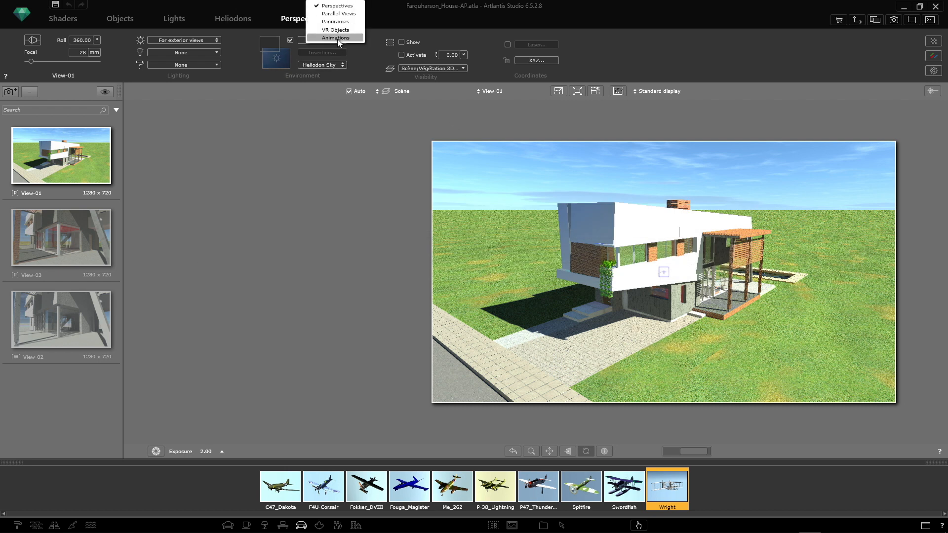
pyautogui.click(337, 38)
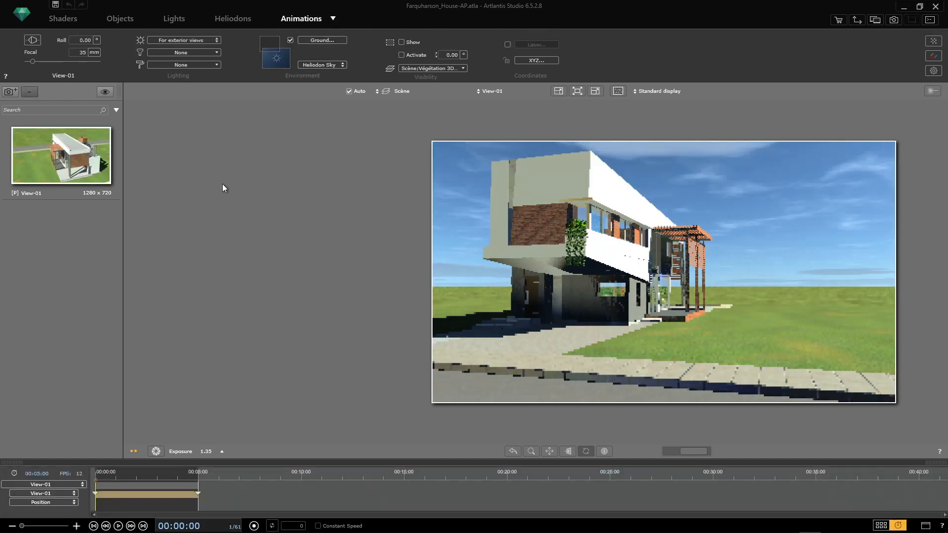
pyautogui.click(118, 525)
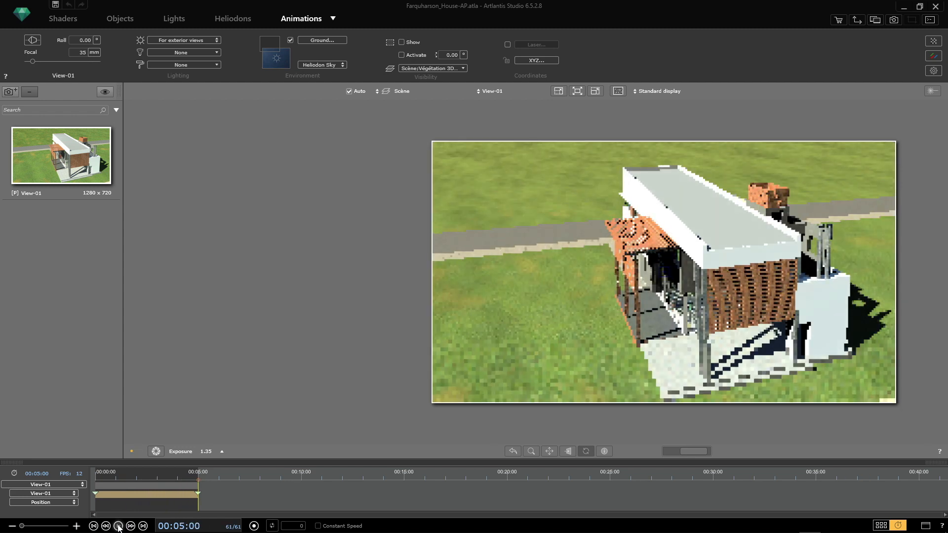
pyautogui.click(893, 20)
pyautogui.click(514, 323)
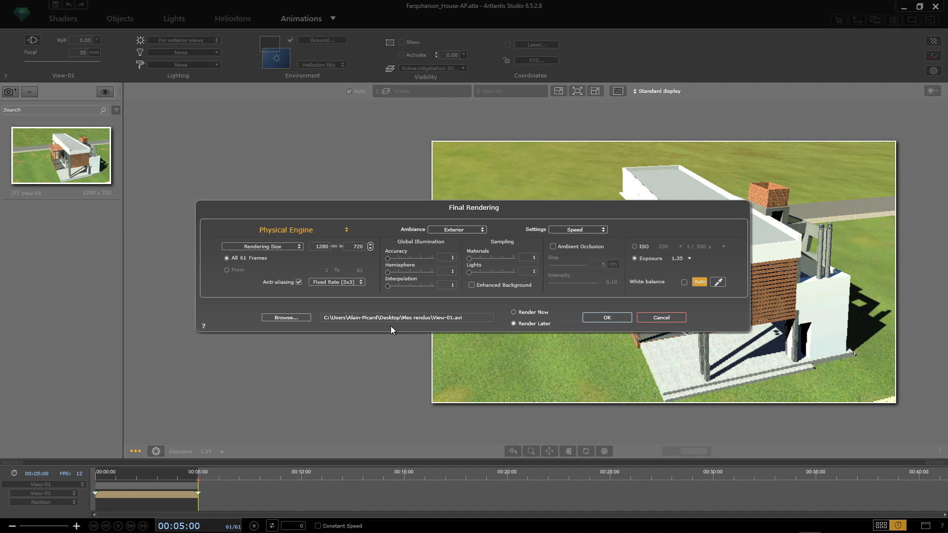
pyautogui.click(618, 317)
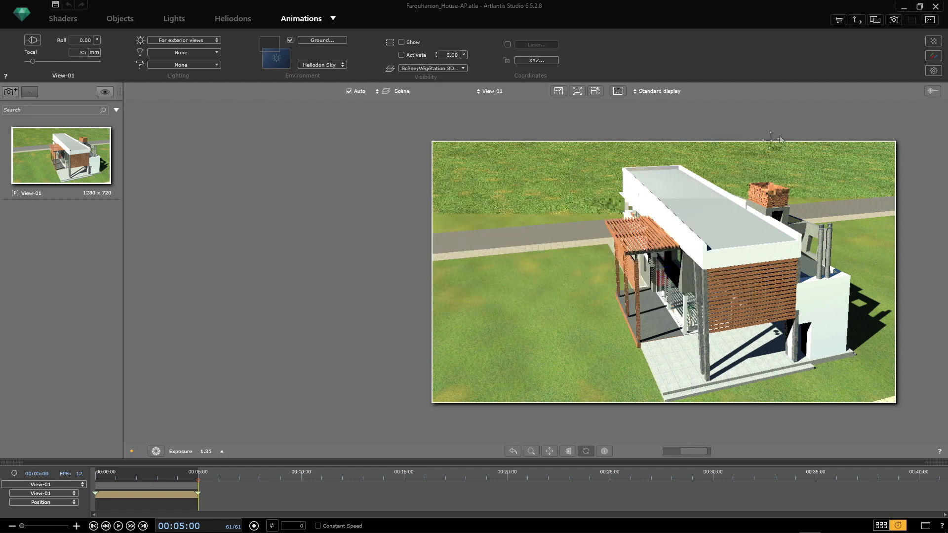
# Close the house project, saving the file.
pyautogui.click(934, 8)
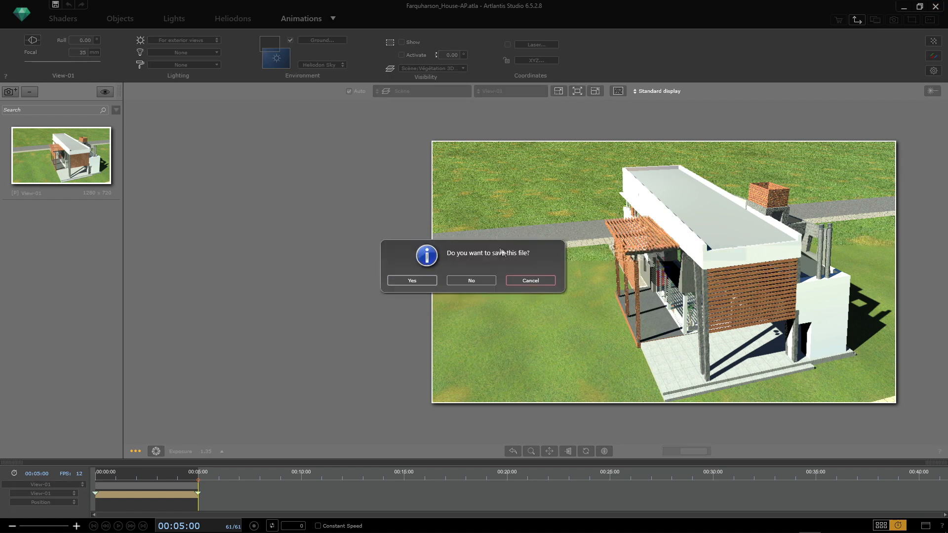
pyautogui.click(416, 282)
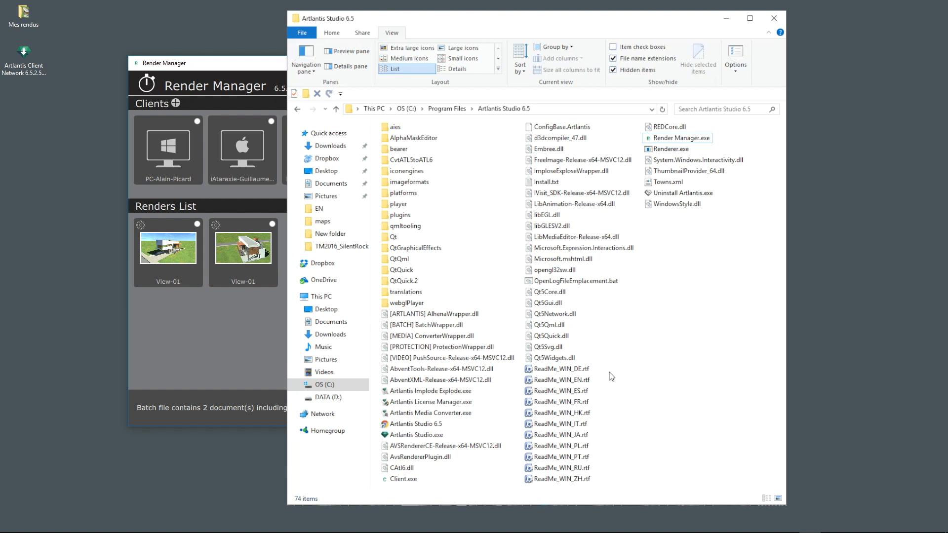
# Locate Client.exe in the Artlantis Studio 6.5 folder and the Artlantis Client Network installer on the desktop, and return to Render Manager.
pyautogui.click(419, 479)
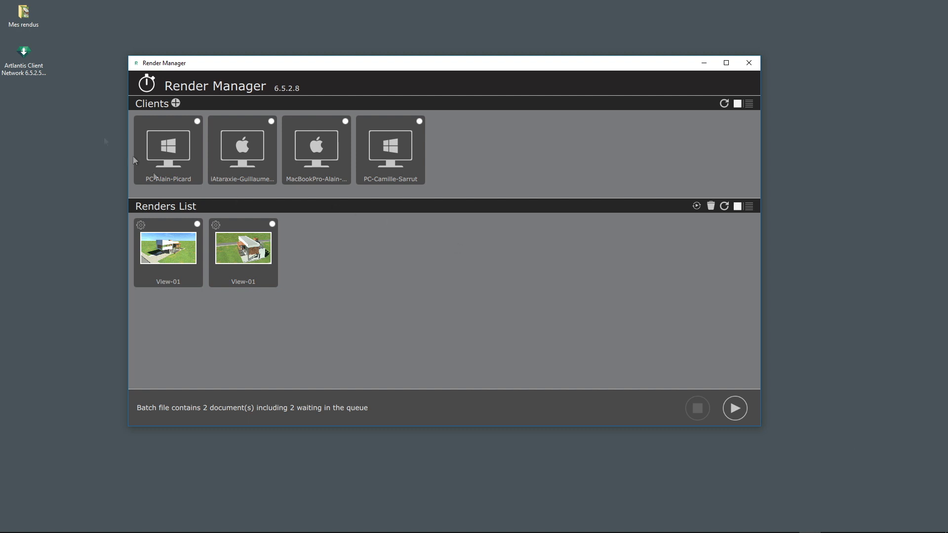
pyautogui.click(24, 59)
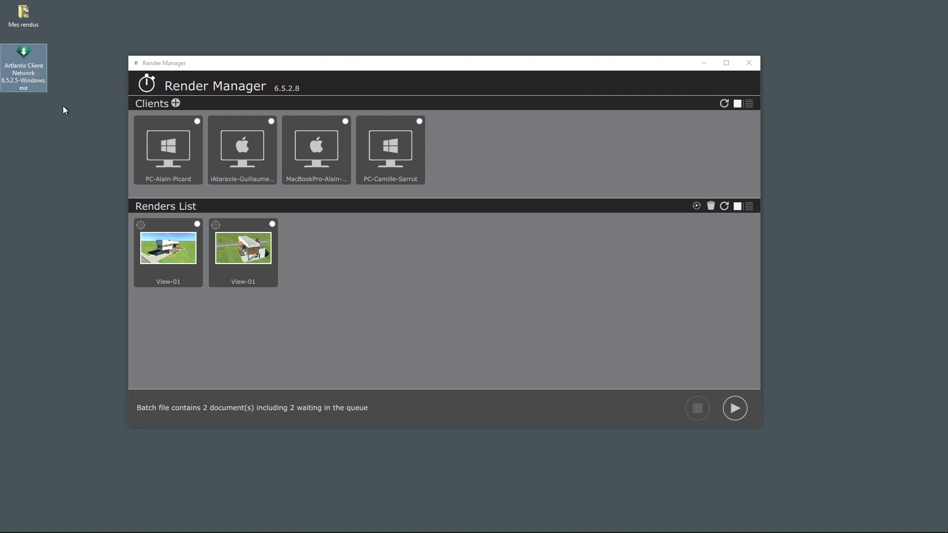
pyautogui.click(237, 69)
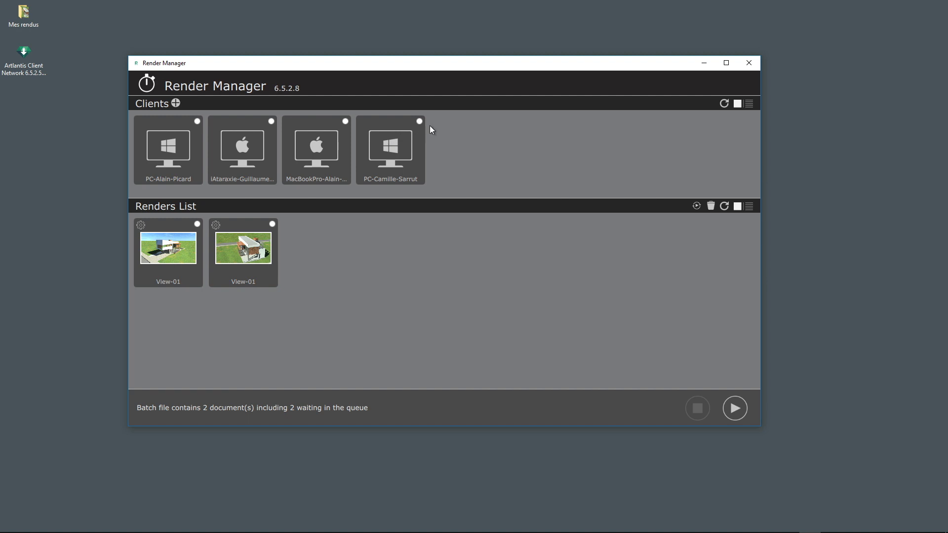
# Exclude the first Mac client from network rendering and maximize the Render Manager window.
pyautogui.click(271, 122)
pyautogui.click(271, 121)
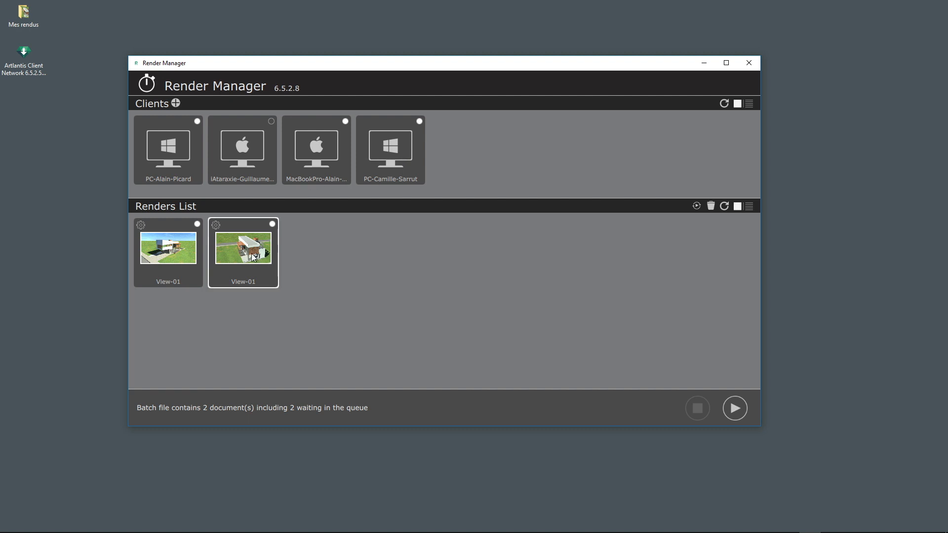
pyautogui.click(185, 280)
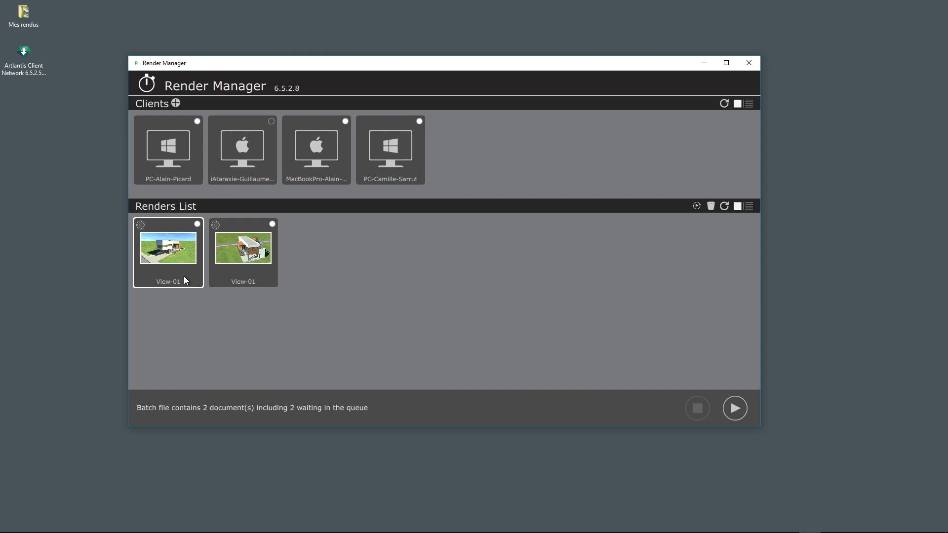
pyautogui.click(249, 276)
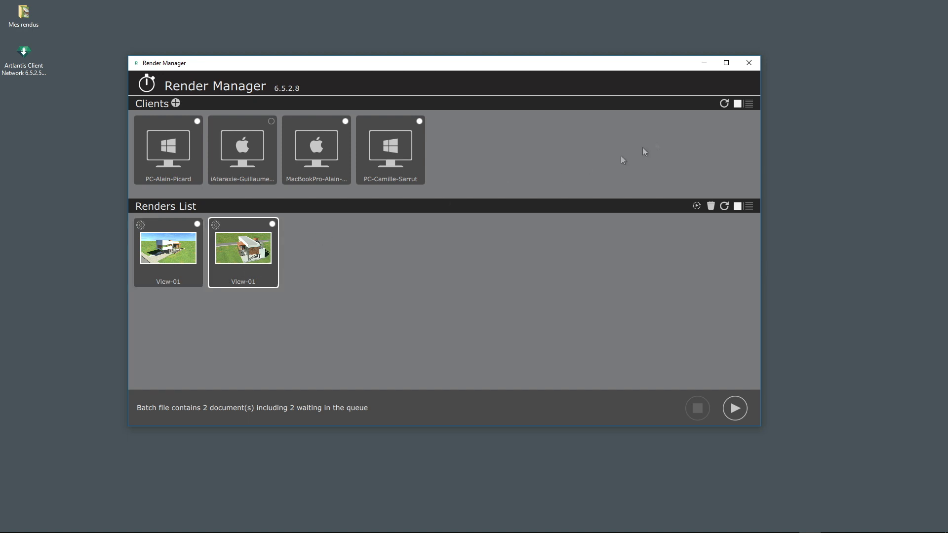
pyautogui.click(726, 62)
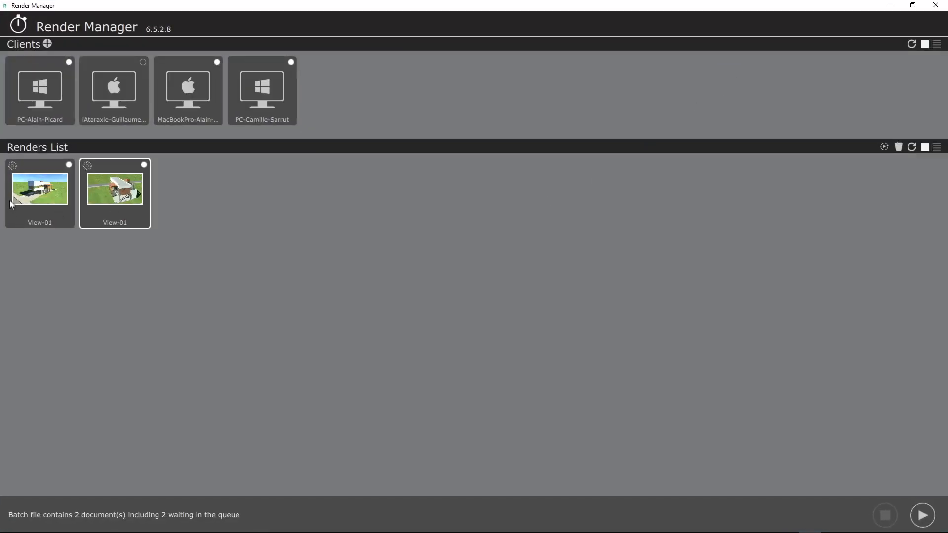
# Review the output settings of both queued View-01 renders, including the file formats available for the animation.
pyautogui.click(12, 167)
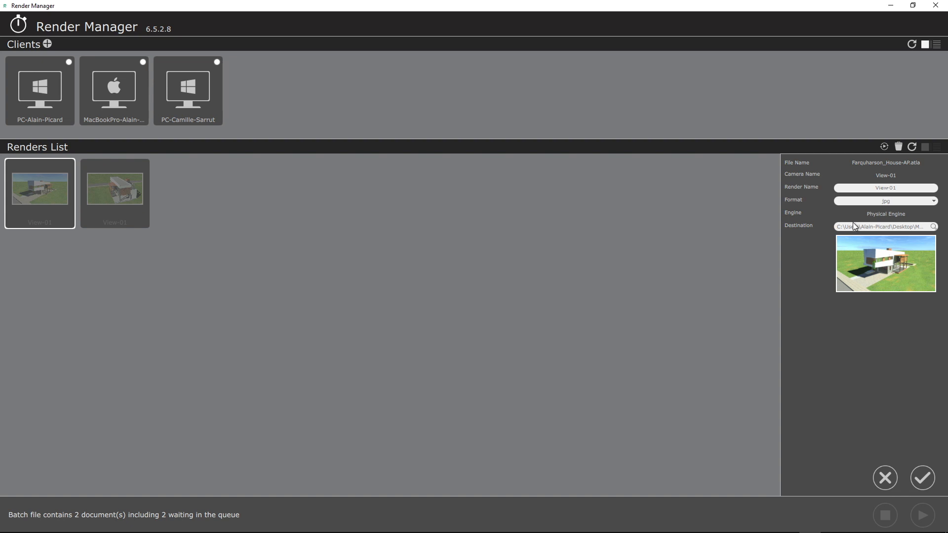
pyautogui.click(122, 240)
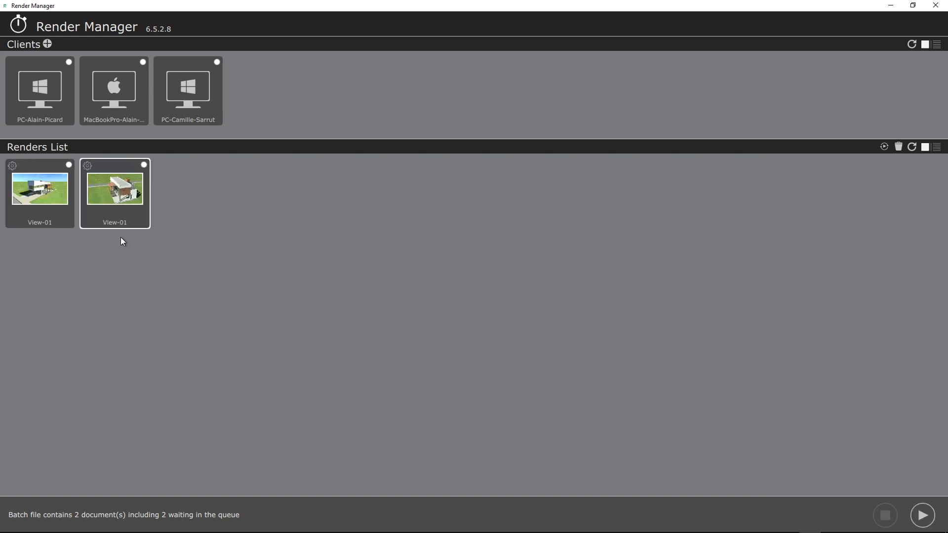
pyautogui.click(87, 166)
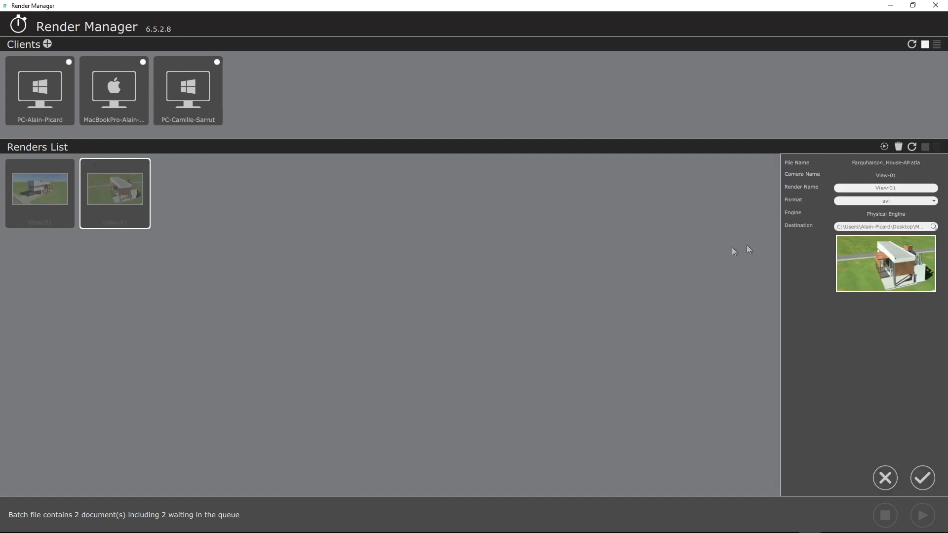
pyautogui.click(932, 203)
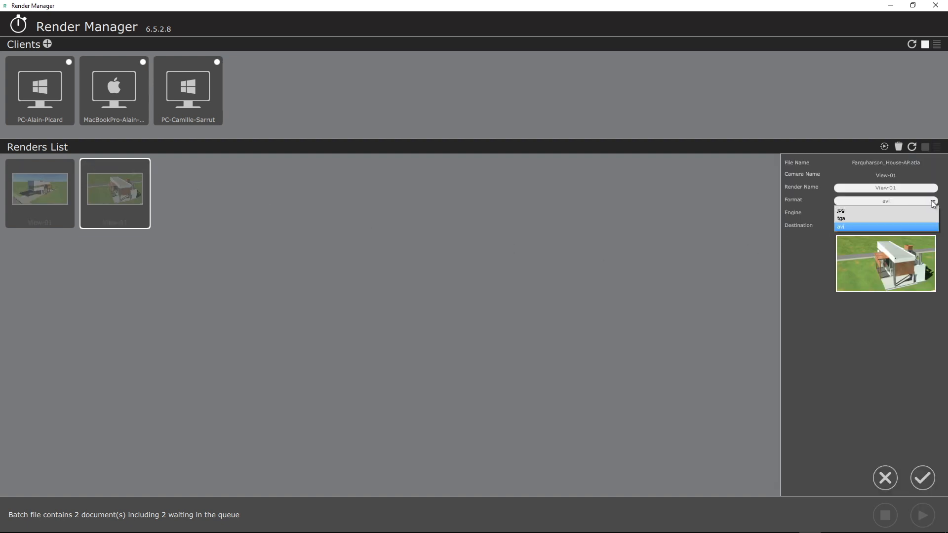
pyautogui.click(883, 219)
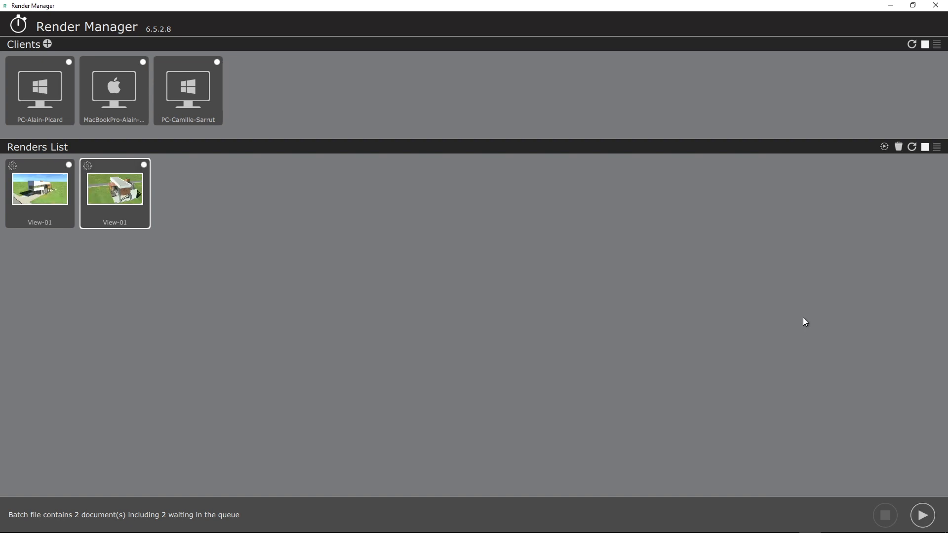
# Start rendering the queued still image and animation, and view the animation's entry in the renders list.
pyautogui.click(920, 514)
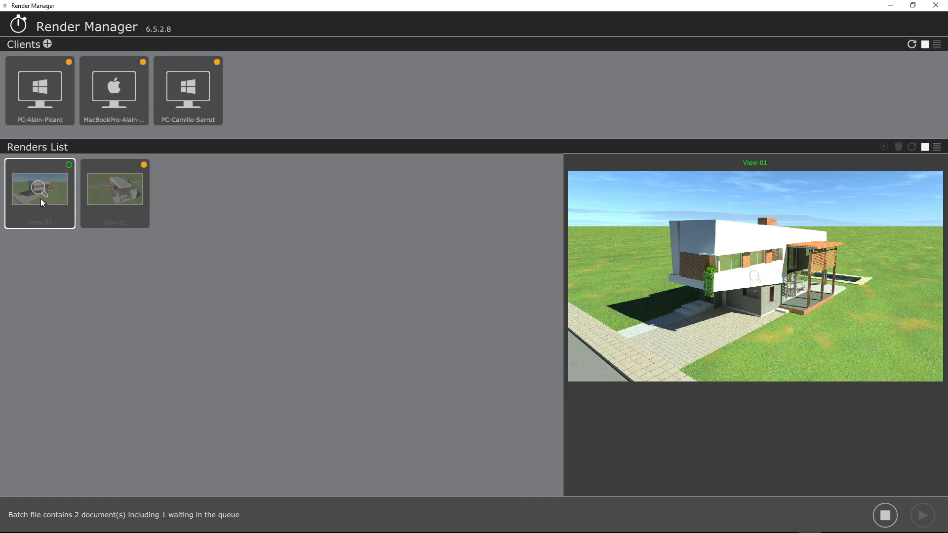
pyautogui.click(93, 196)
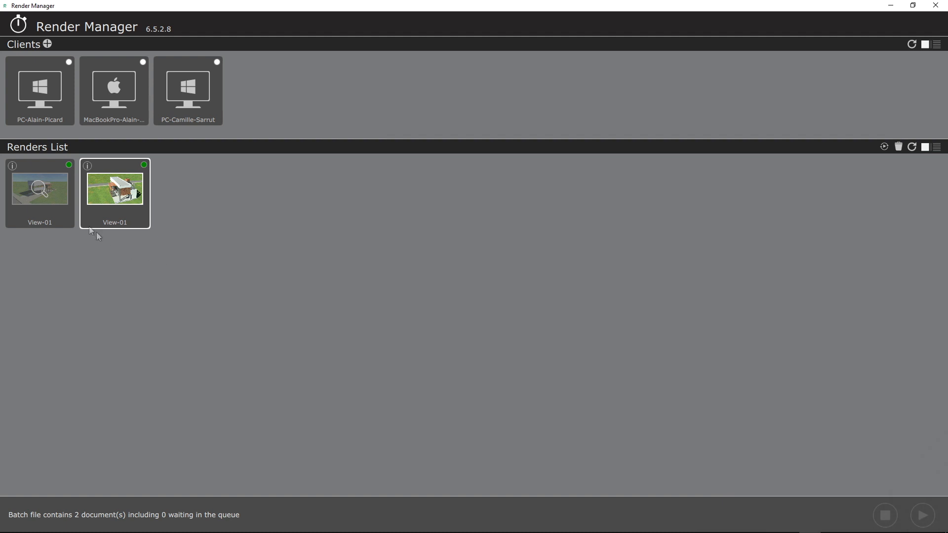
# View the finished View-01 still image and check the rendering date and time of both completed renders.
pyautogui.doubleClick(39, 188)
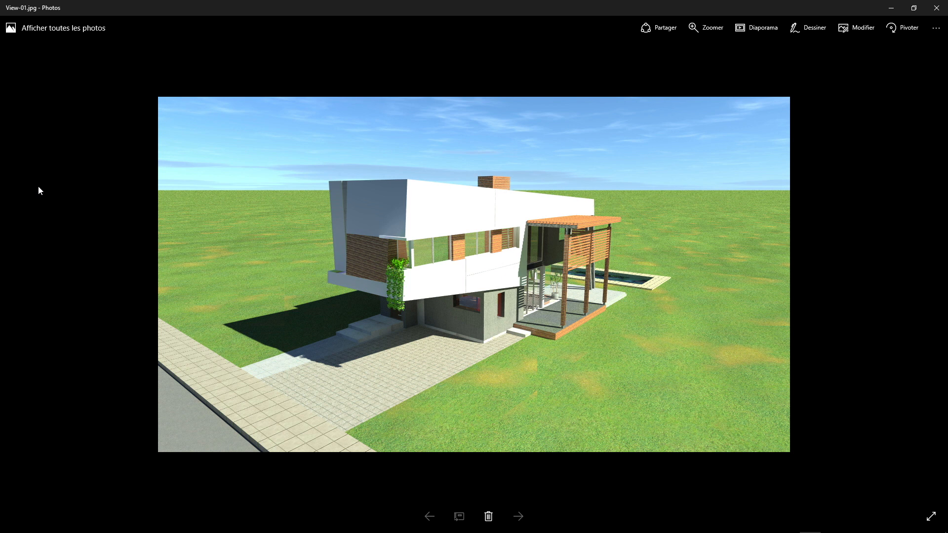
pyautogui.hotkey('alt', 'F4')
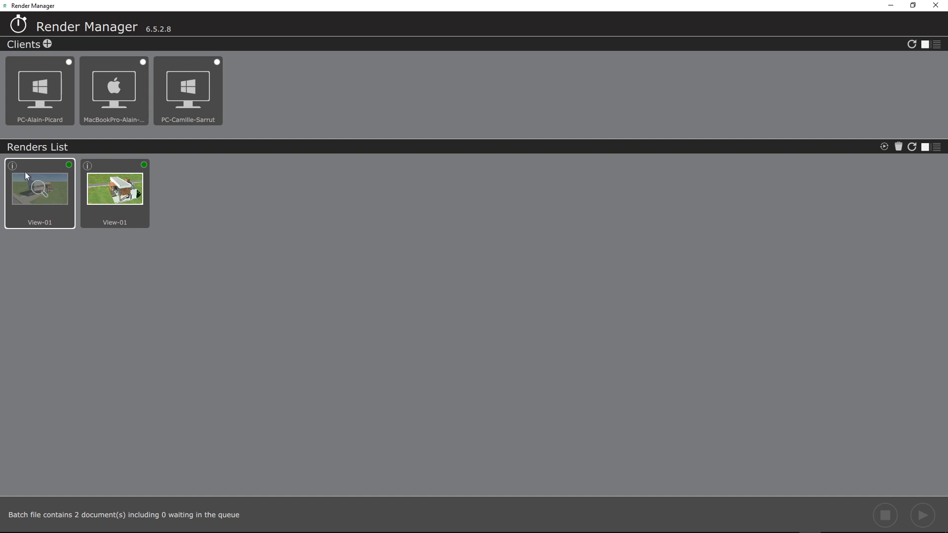
pyautogui.click(13, 166)
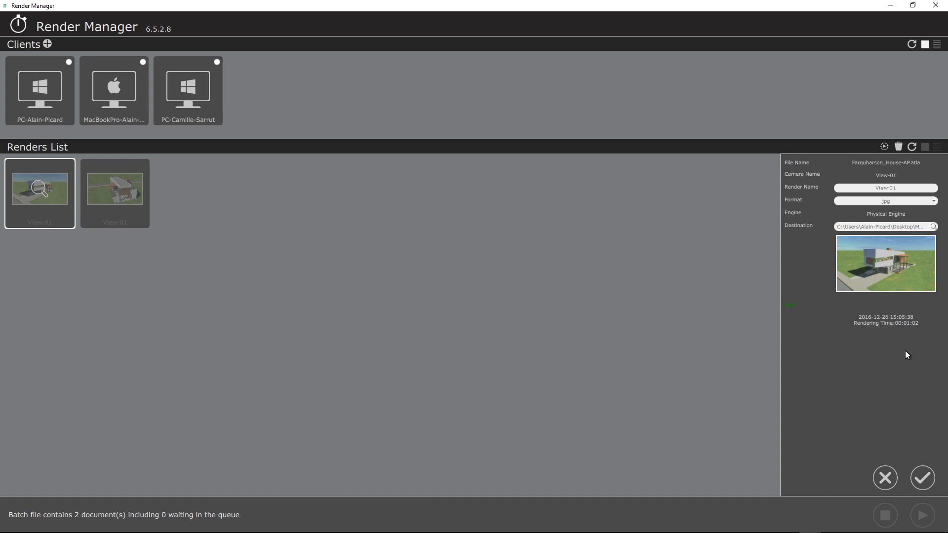
pyautogui.click(922, 477)
pyautogui.click(115, 193)
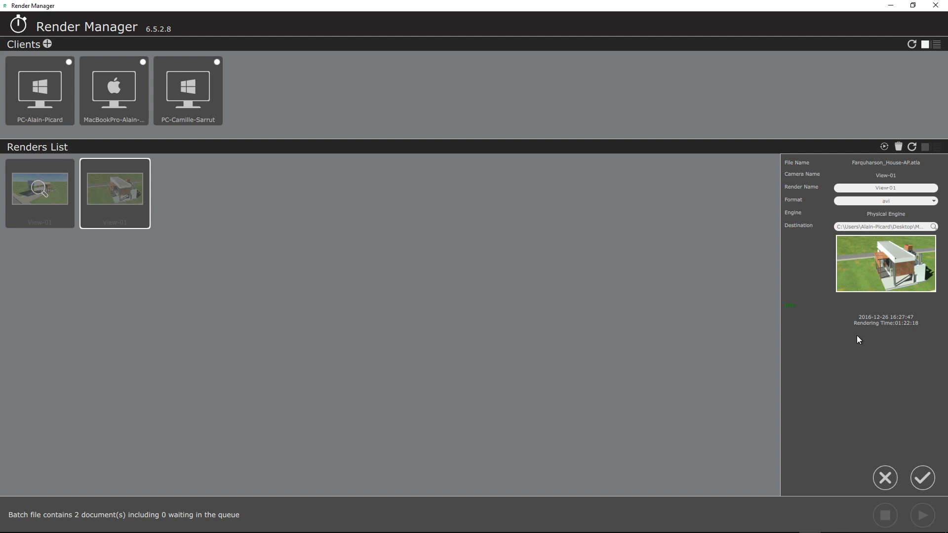
pyautogui.click(920, 477)
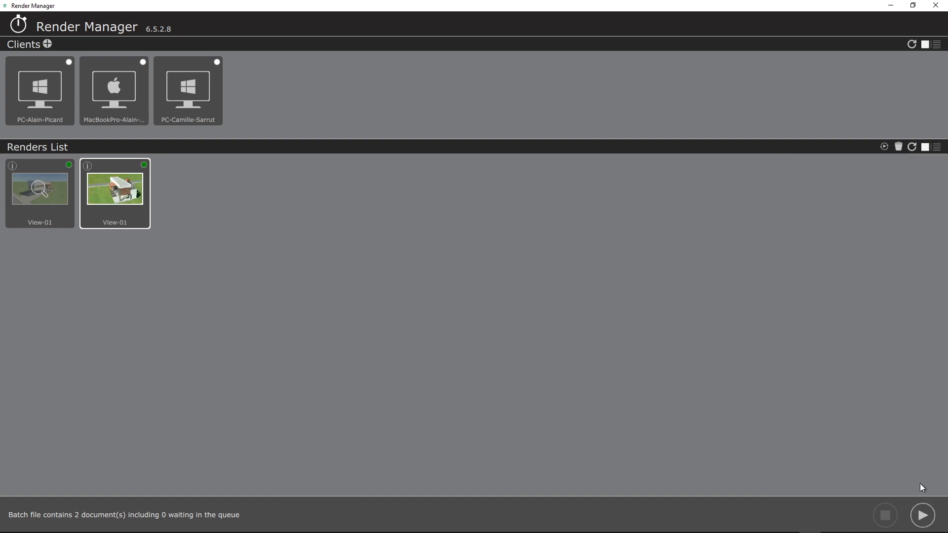